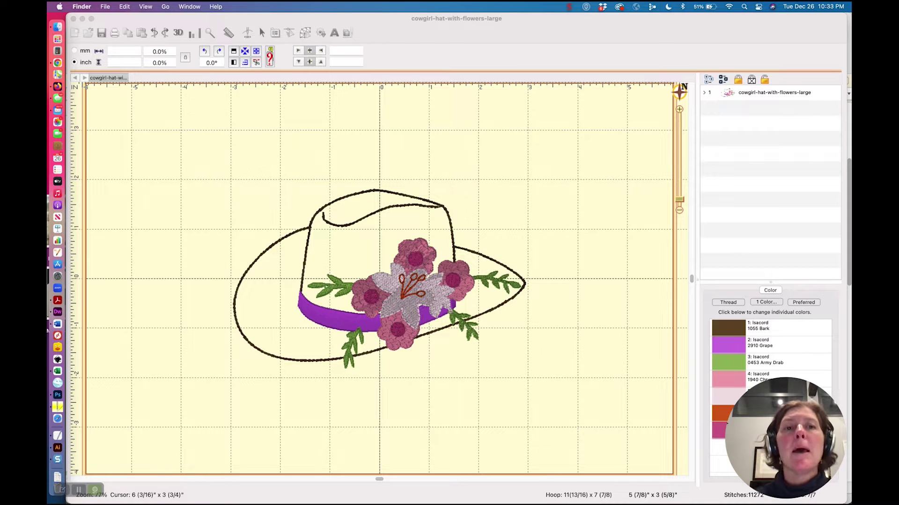
# Activate the Embrilliance window showing the cowgirl-hat-with-flowers-large design
pyautogui.click(434, 32)
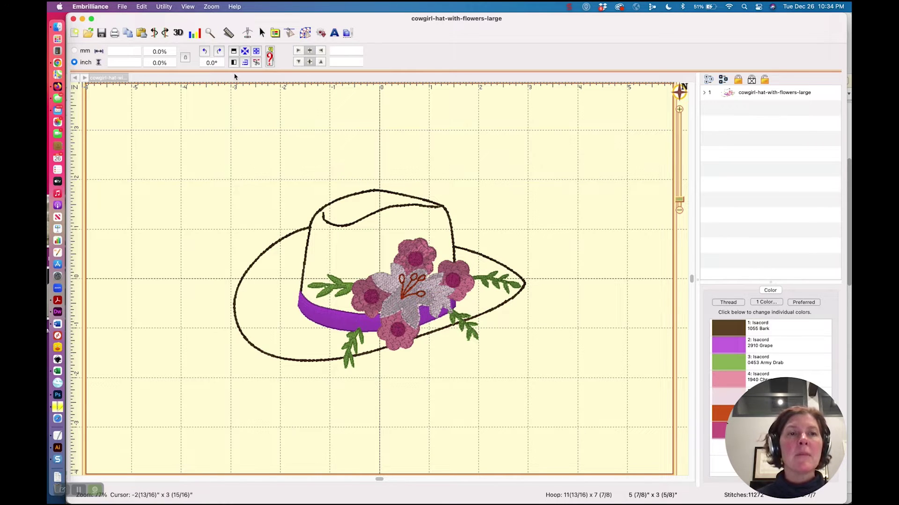
# Baste the hat design, then add ABC lettering and drag it beneath the hat
pyautogui.click(164, 8)
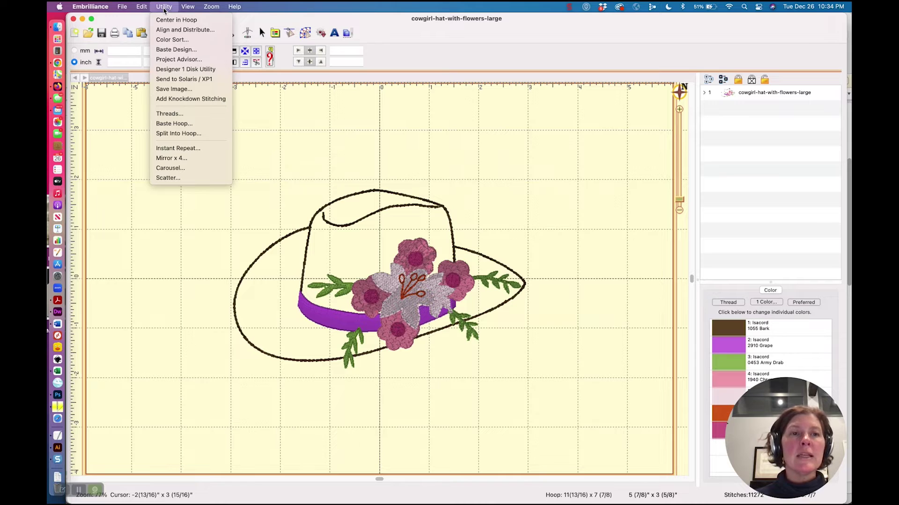
pyautogui.click(167, 50)
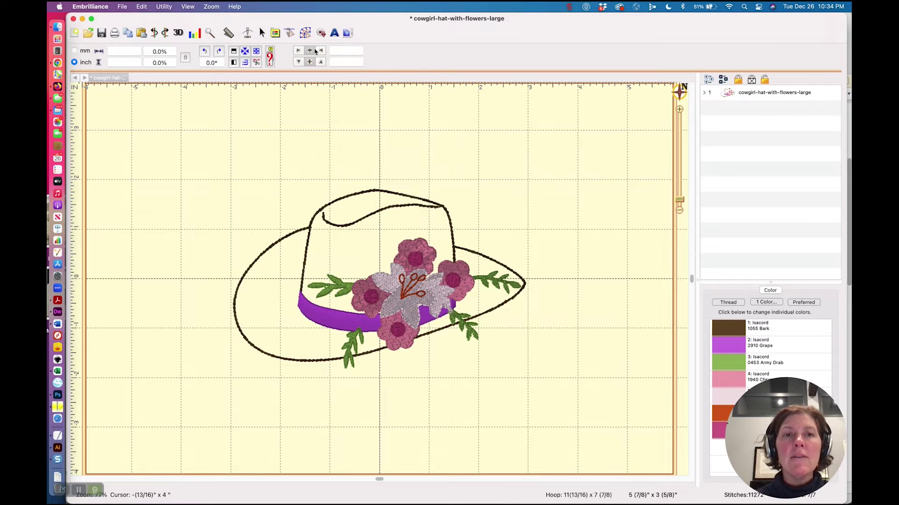
pyautogui.click(334, 33)
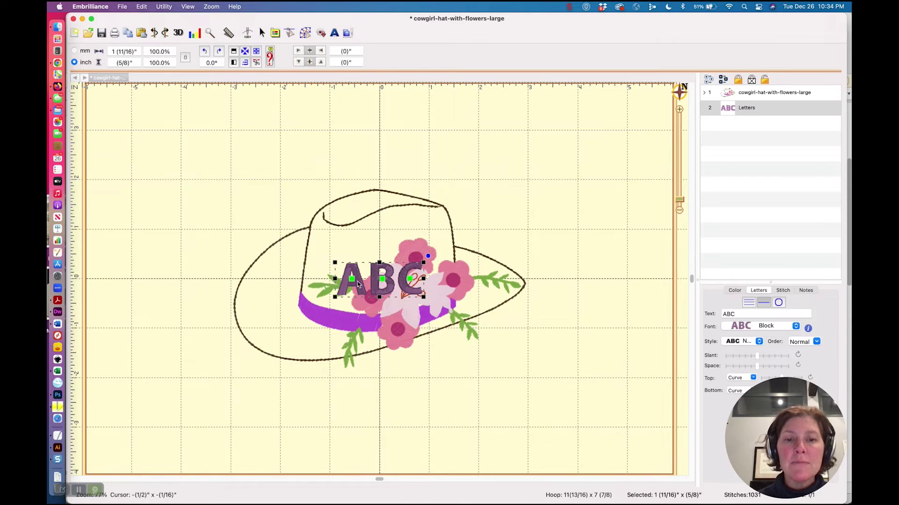
pyautogui.moveTo(358, 284); pyautogui.dragTo(350, 400)
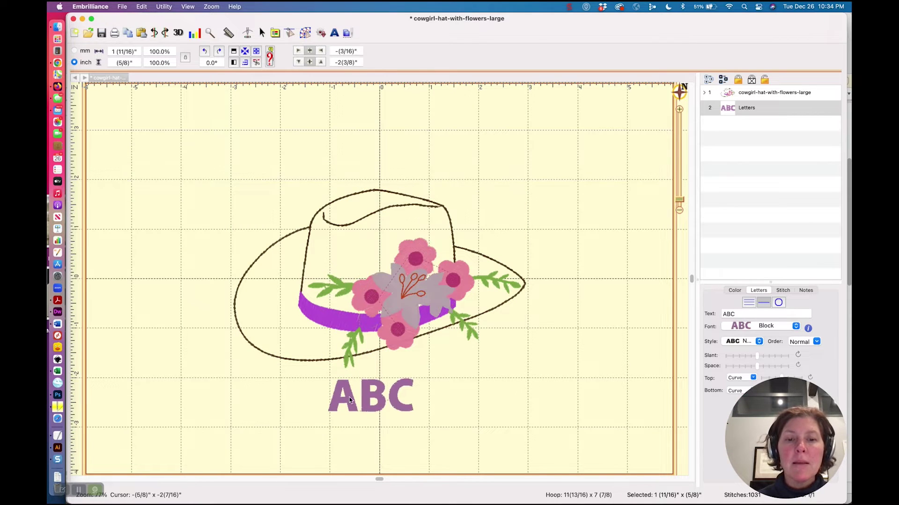
# Apply a basting box to the ABC lettering, then deselect it
pyautogui.click(159, 7)
pyautogui.click(169, 49)
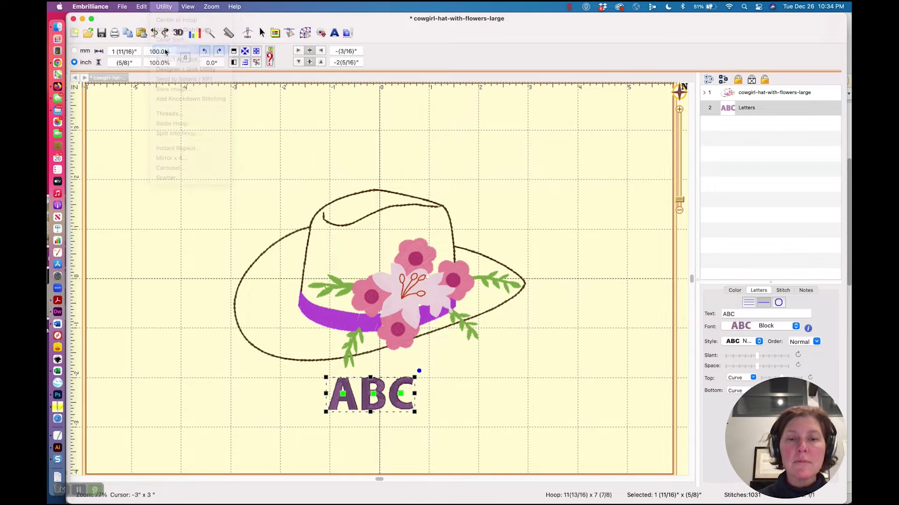
pyautogui.click(789, 182)
# Baste the selected hat and ABC lettering together in a 5 15/16" × 4 1/2" box
pyautogui.moveTo(734, 96); pyautogui.dragTo(730, 105)
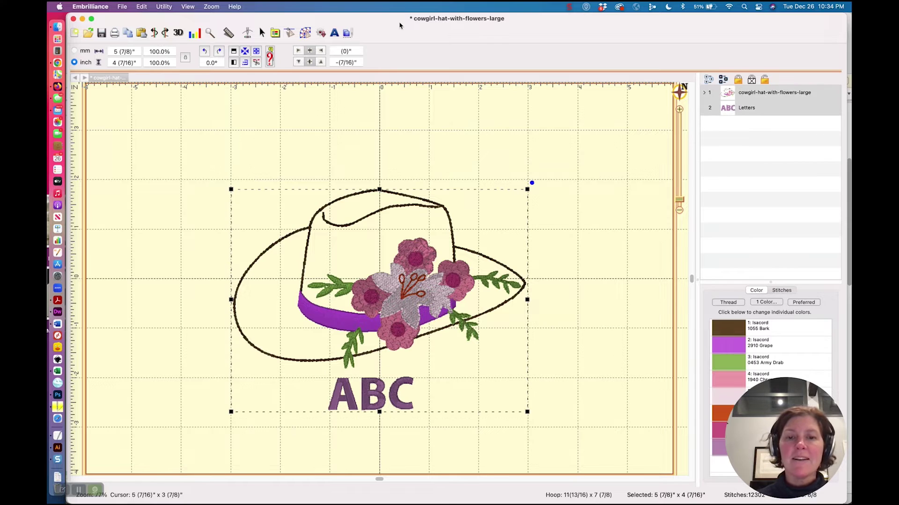
pyautogui.click(161, 5)
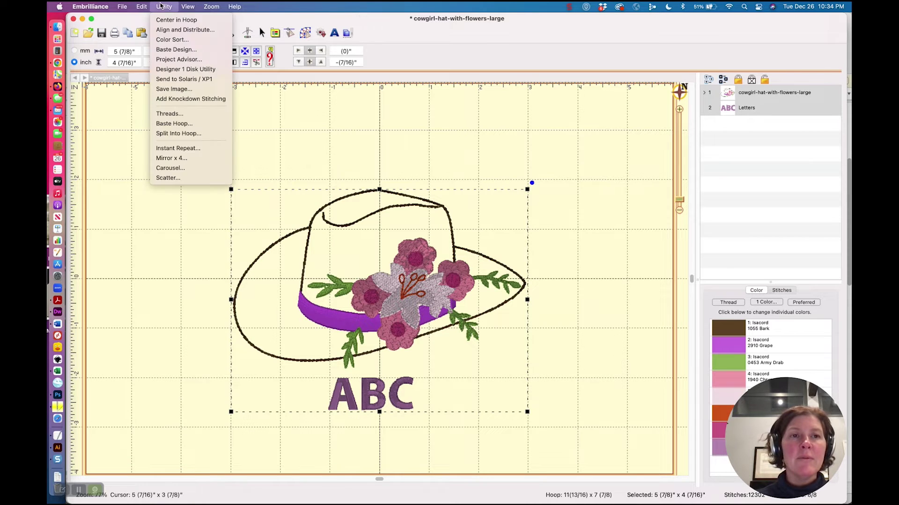
pyautogui.click(166, 50)
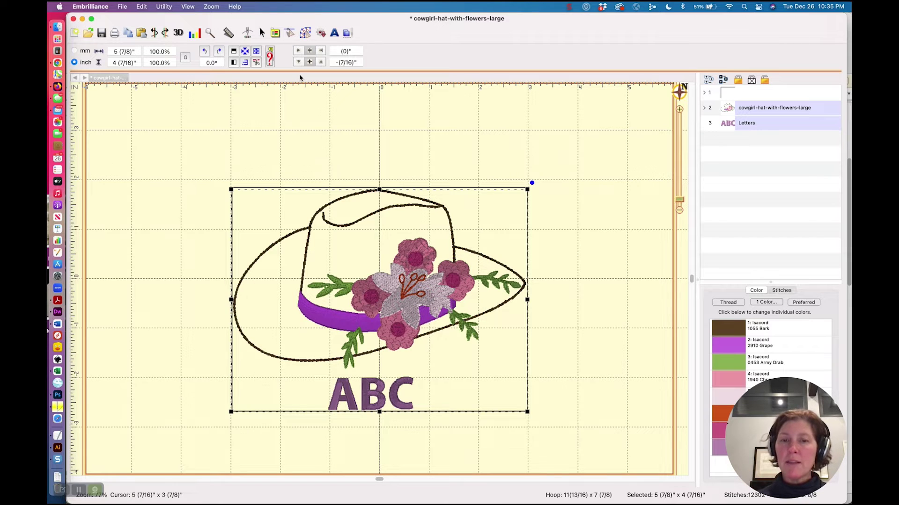
pyautogui.click(729, 95)
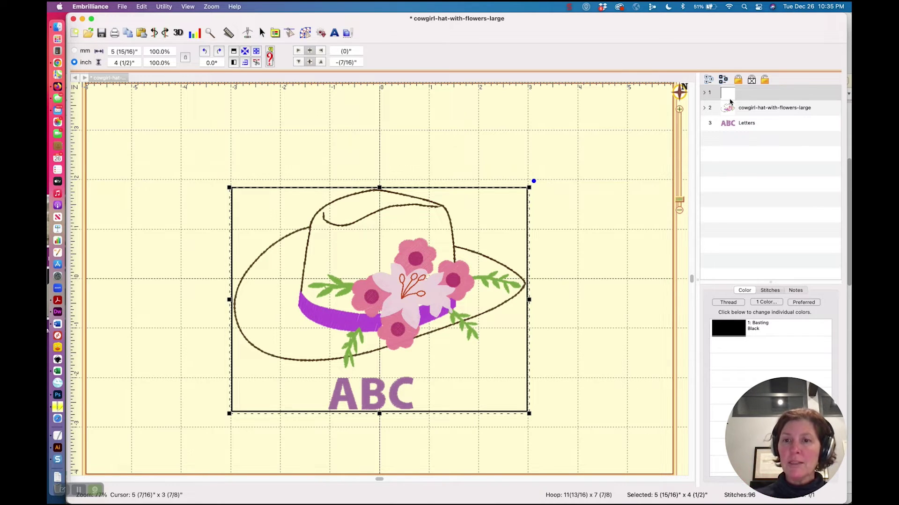
pyautogui.moveTo(679, 202); pyautogui.dragTo(681, 193)
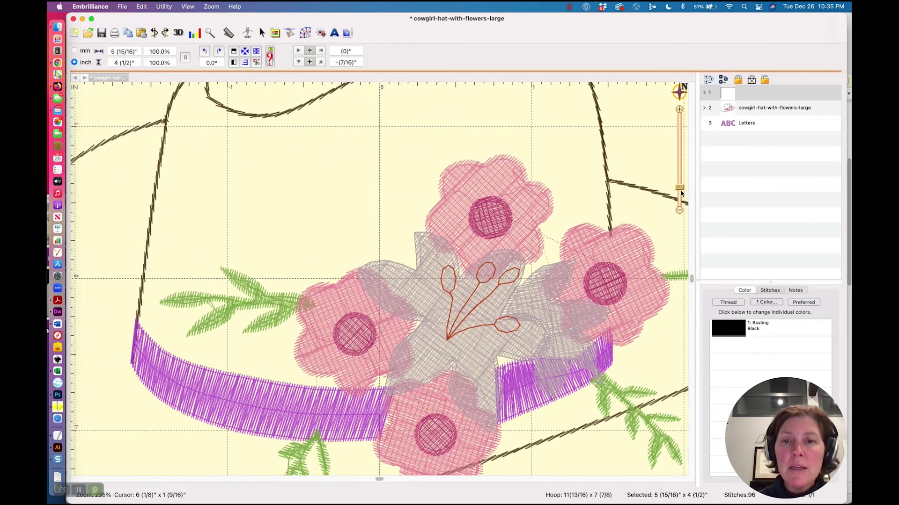
pyautogui.moveTo(680, 92); pyautogui.dragTo(547, 305)
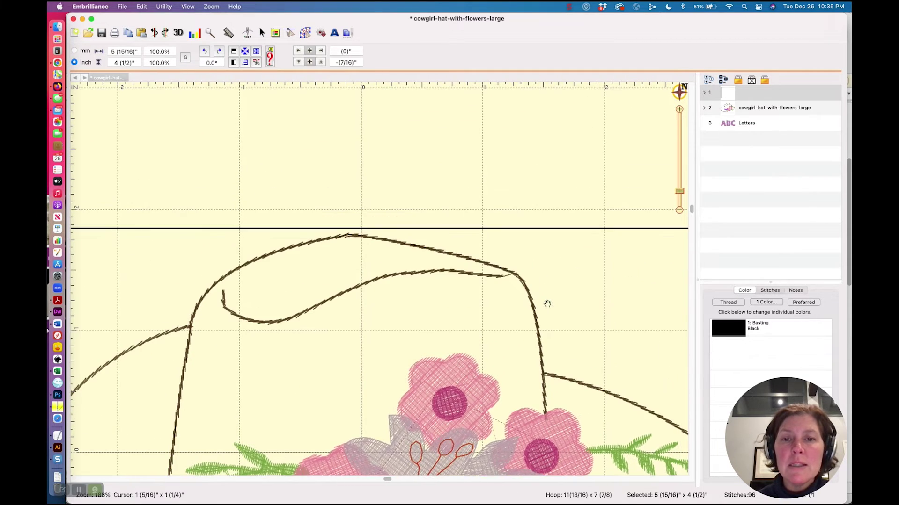
pyautogui.click(501, 155)
pyautogui.click(489, 230)
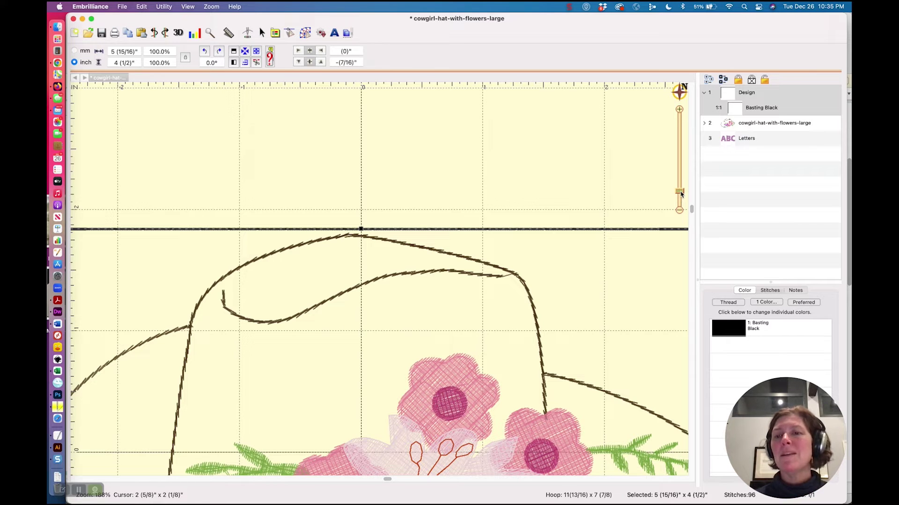
pyautogui.moveTo(681, 195); pyautogui.dragTo(674, 206)
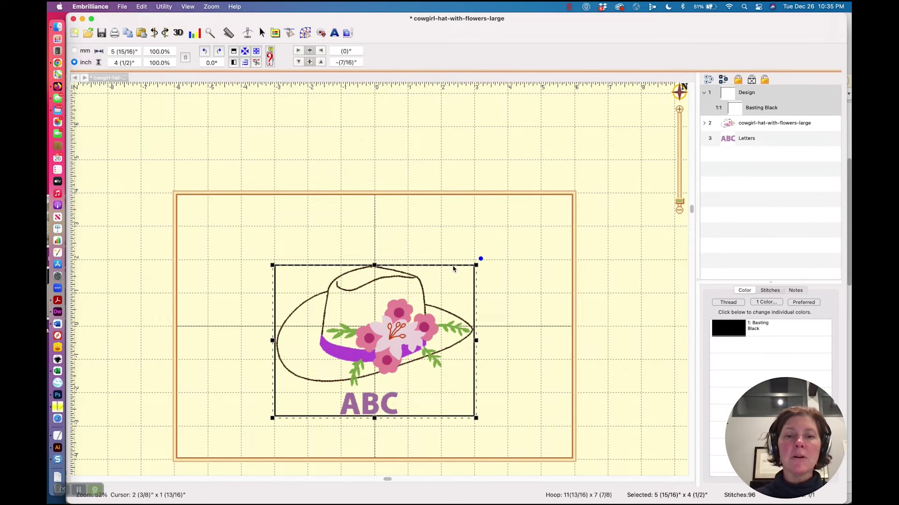
# Delete the Design basting group, leaving the hat and ABC lettering at 12,302 stitches
pyautogui.click(341, 207)
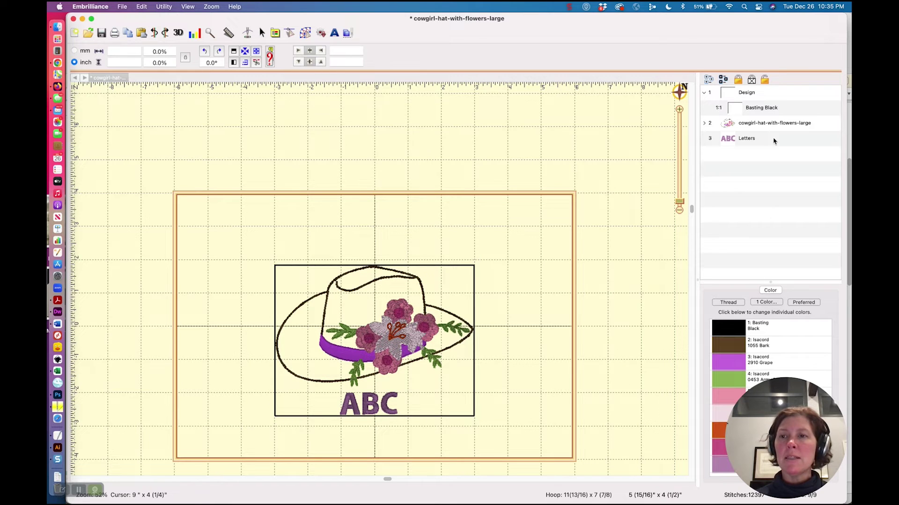
pyautogui.click(736, 95)
pyautogui.press('Delete')
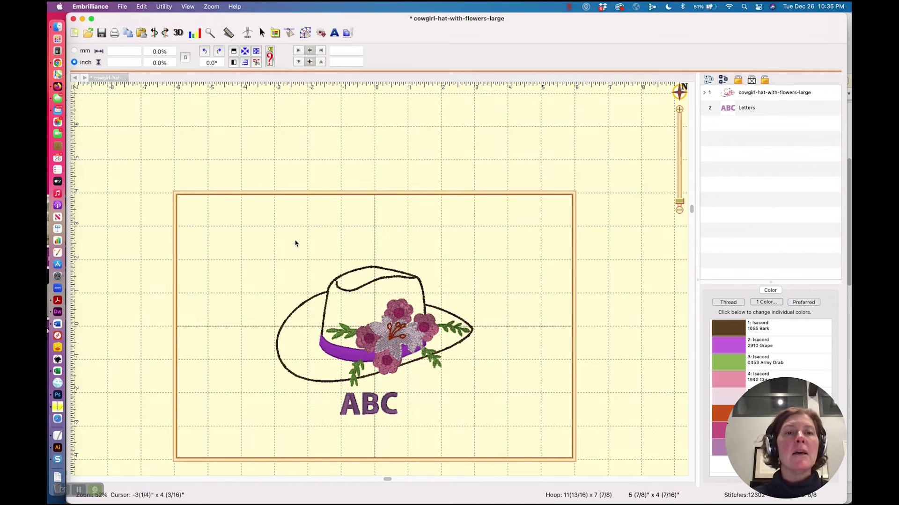
pyautogui.click(376, 414)
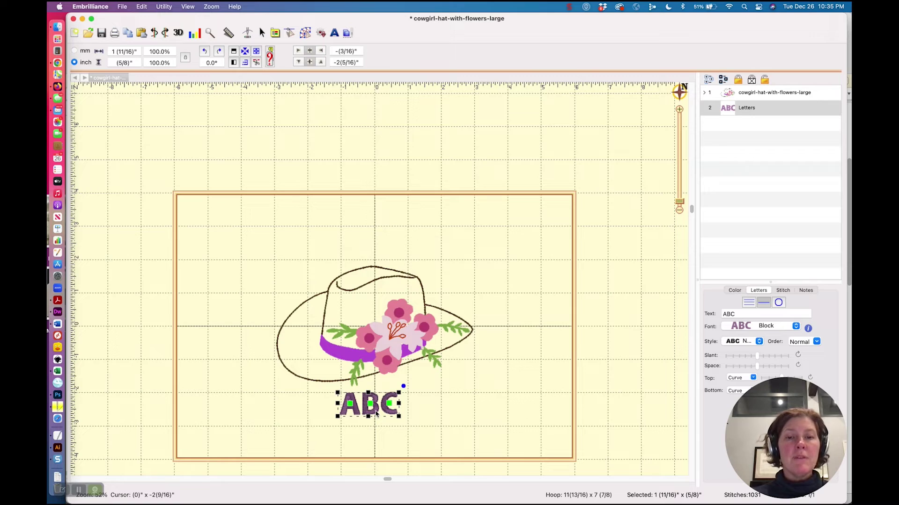
pyautogui.click(257, 299)
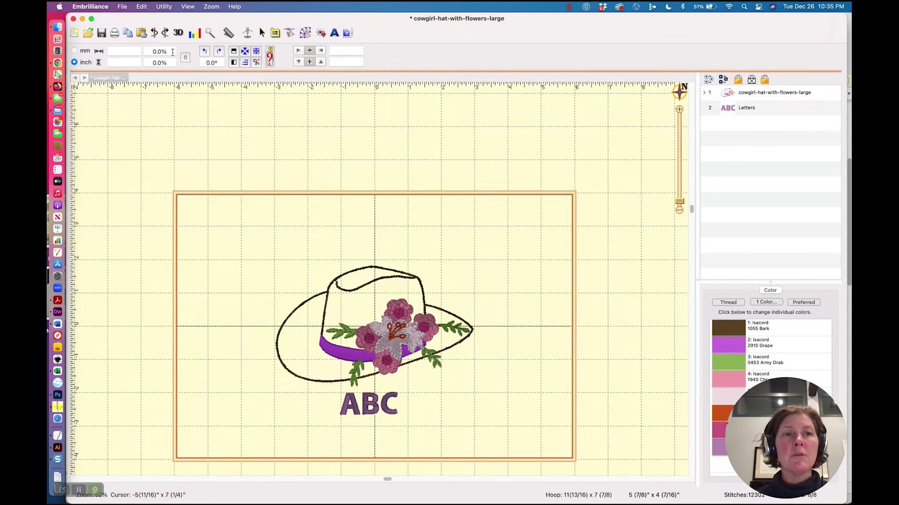
pyautogui.click(164, 7)
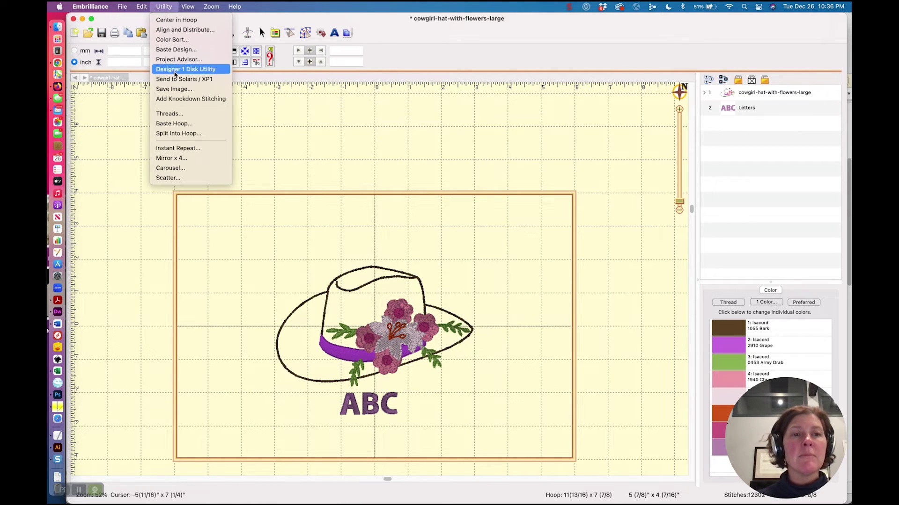
pyautogui.click(185, 124)
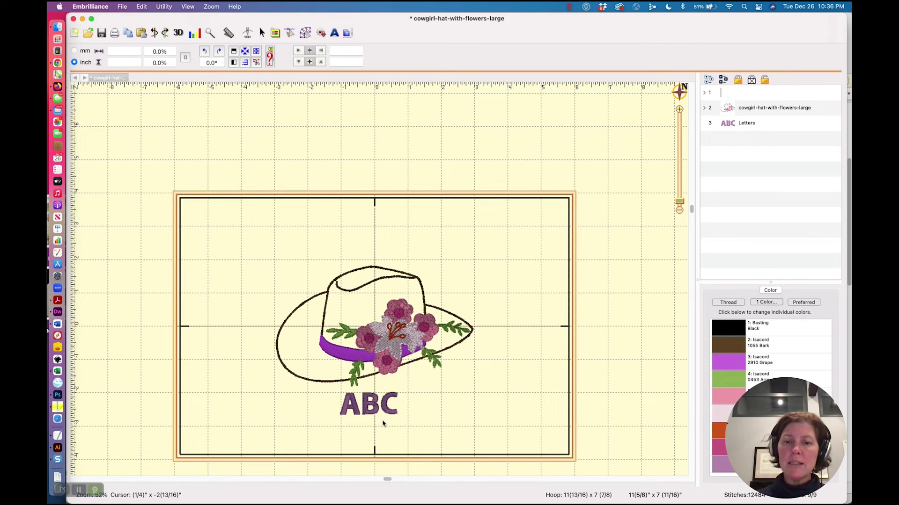
pyautogui.press('super+z')
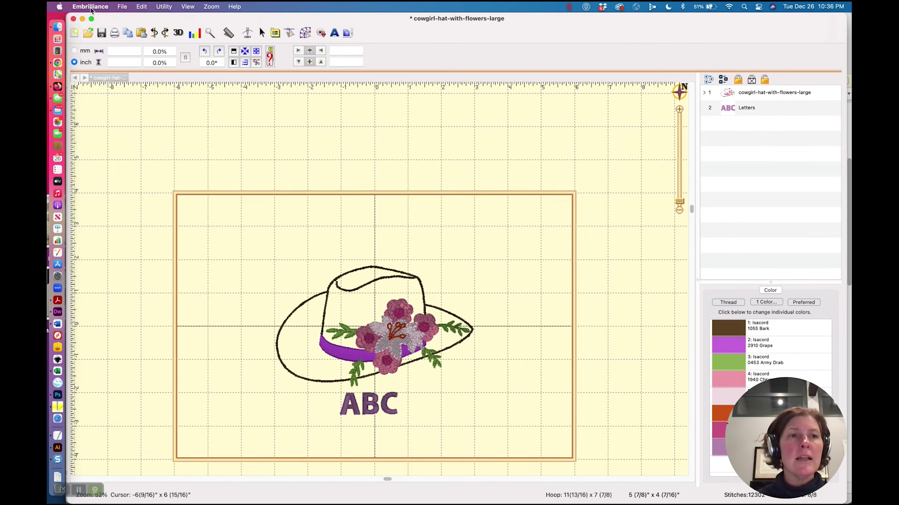
# Switch the hoop to 360mm x 60mm in the Hoops preferences
pyautogui.click(89, 6)
pyautogui.click(90, 34)
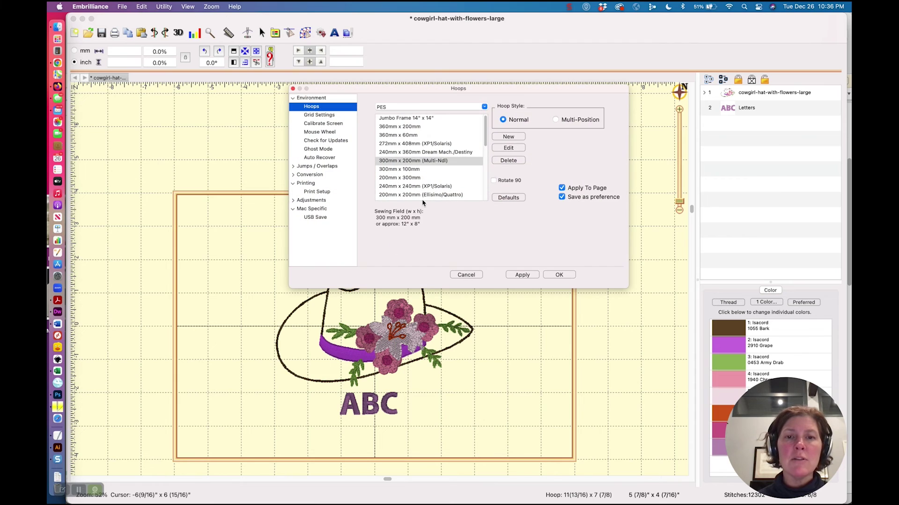
pyautogui.click(411, 135)
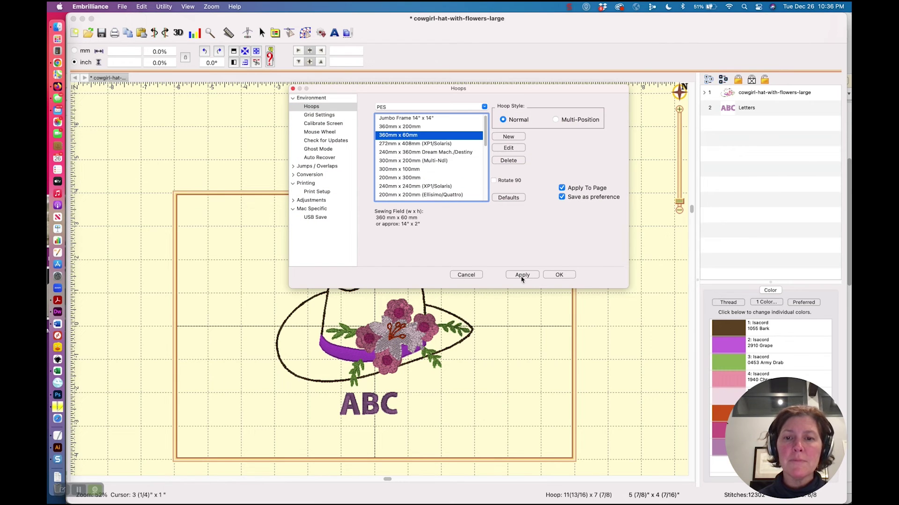
pyautogui.click(530, 276)
pyautogui.click(559, 275)
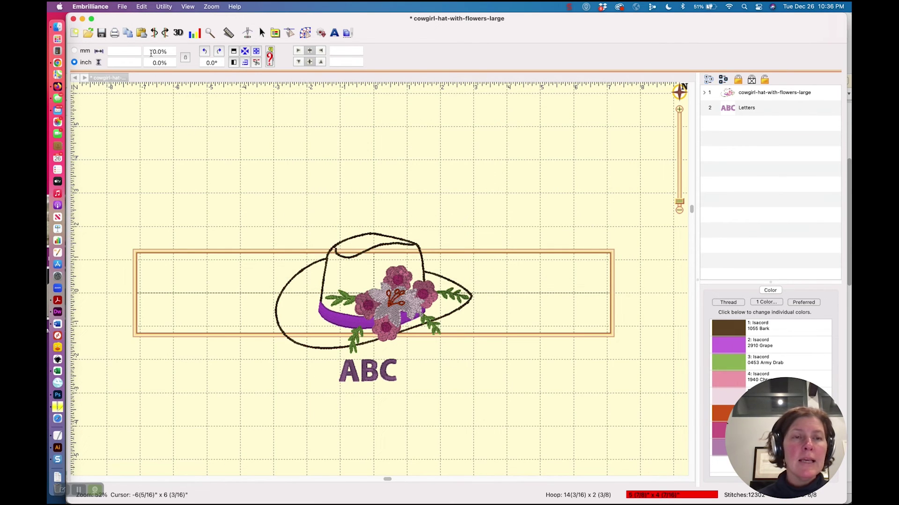
# Try Baste Hoop on the narrow hoop, then undo the basting rectangle
pyautogui.click(164, 7)
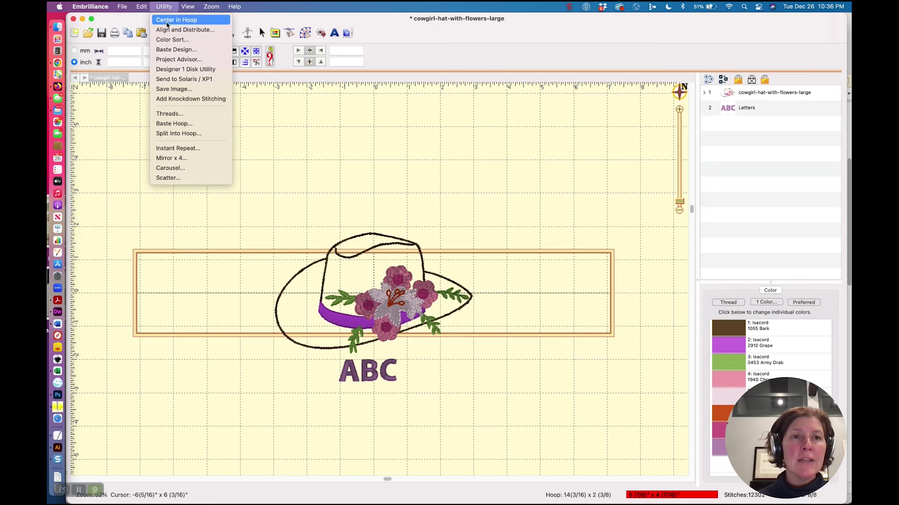
pyautogui.click(174, 124)
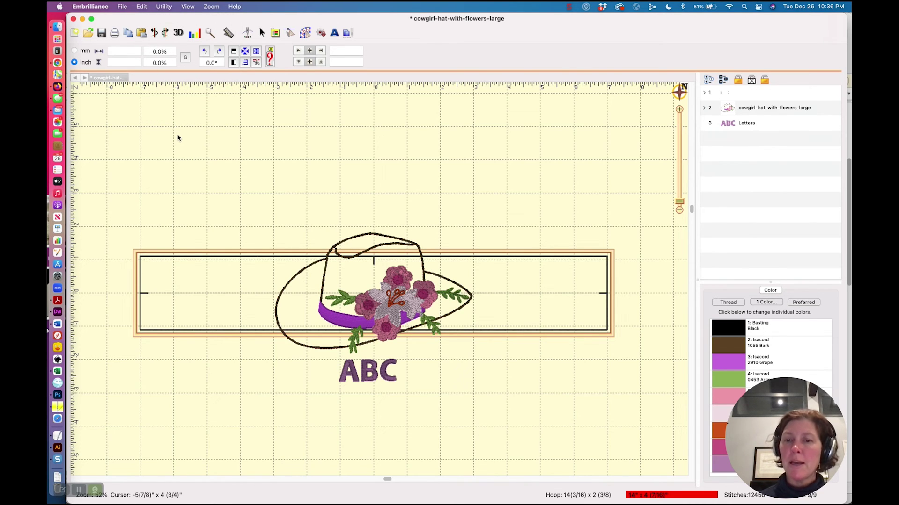
pyautogui.press('super+z')
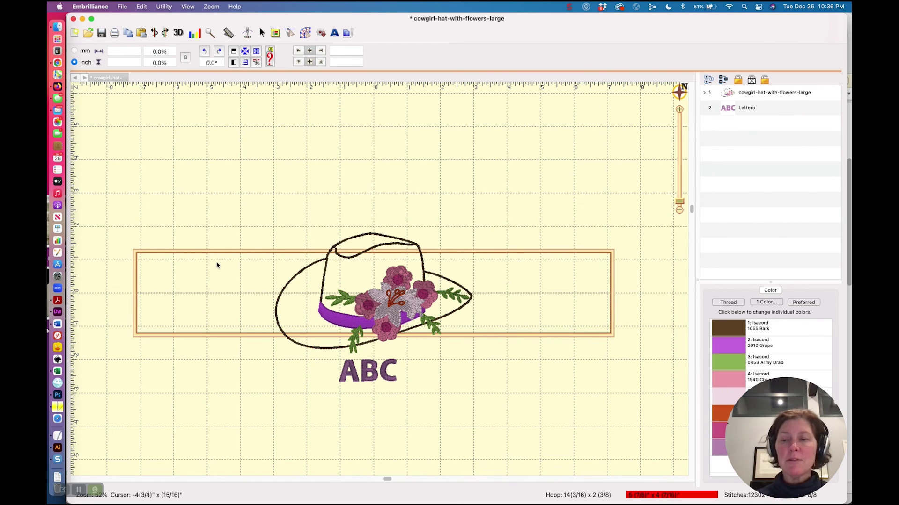